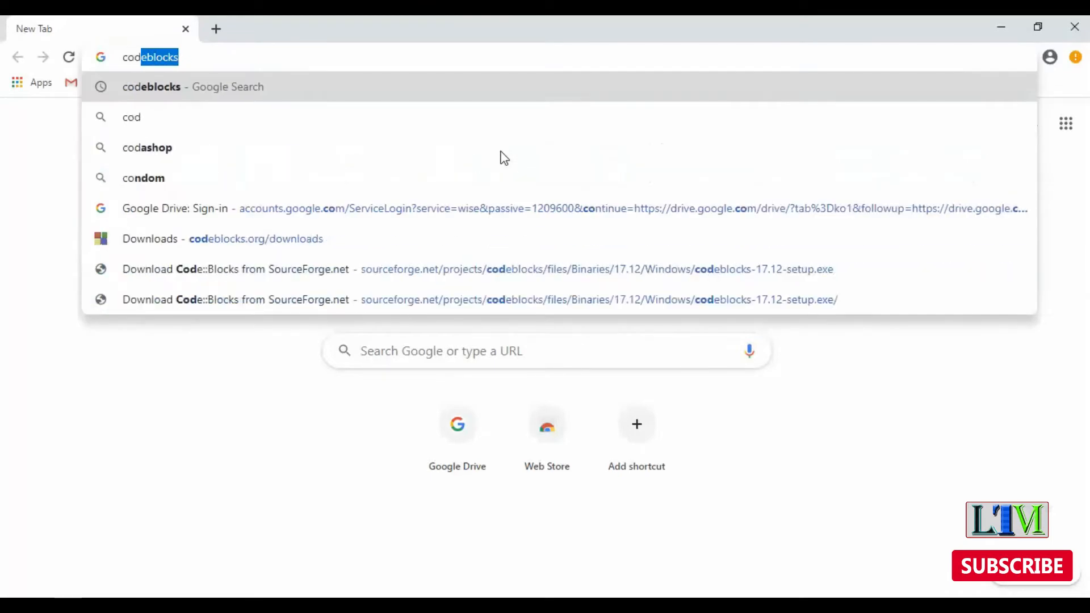
Search Google for codeblocks and open the official Code::Blocks IDE website from the results
type("blocks")
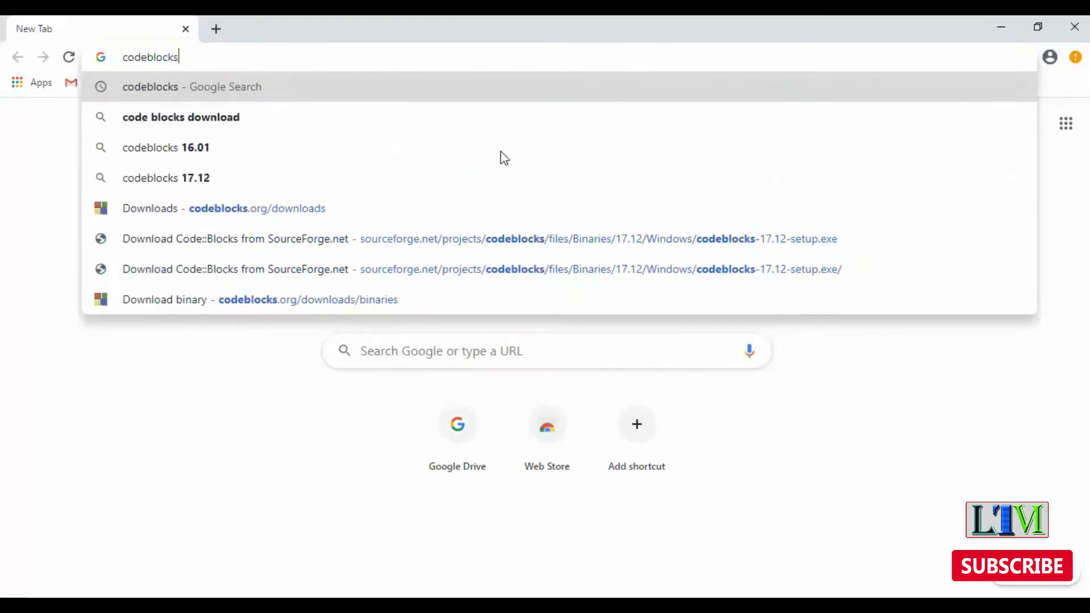
key("Return")
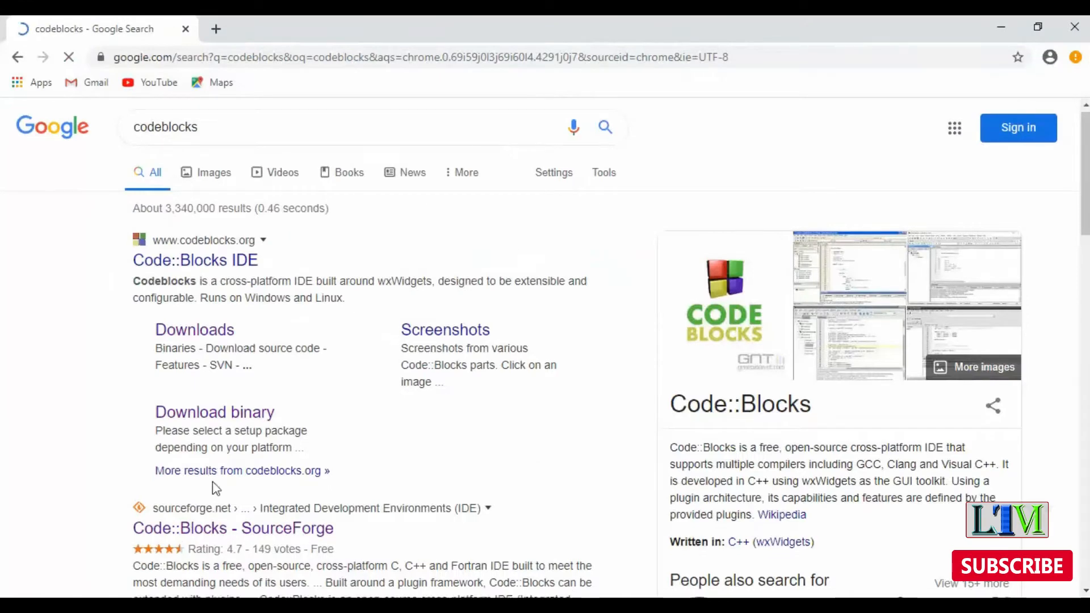
scroll(214, 486, "down", 5)
scroll(345, 352, "up", 5)
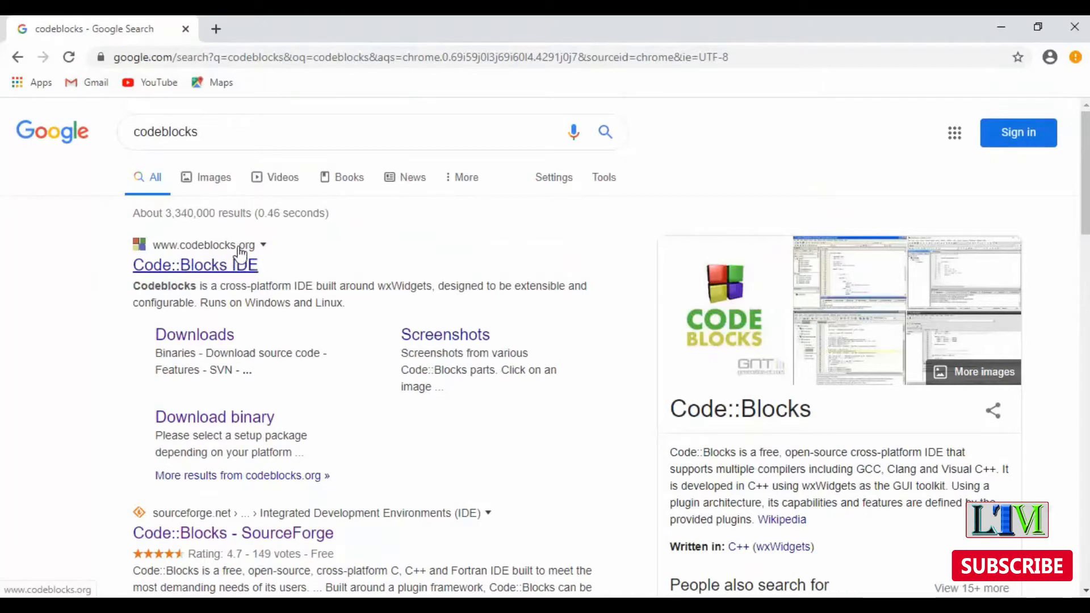
left_click(215, 269)
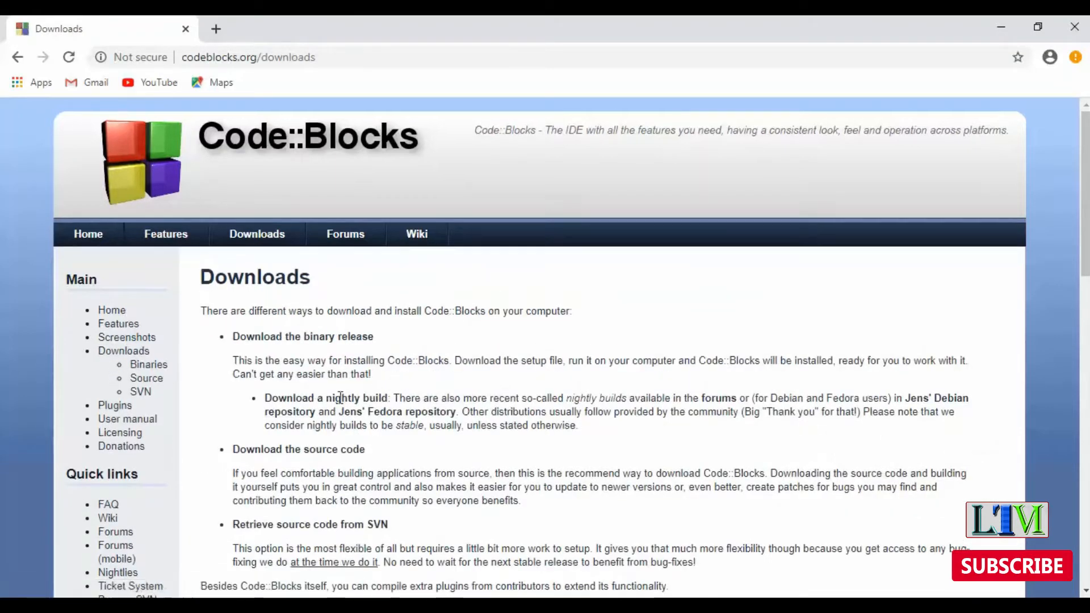
Open the Code::Blocks binaries download page and go to its Windows XP / Vista / 7 / 8.x / 10 section
scroll(235, 358, "down", 1)
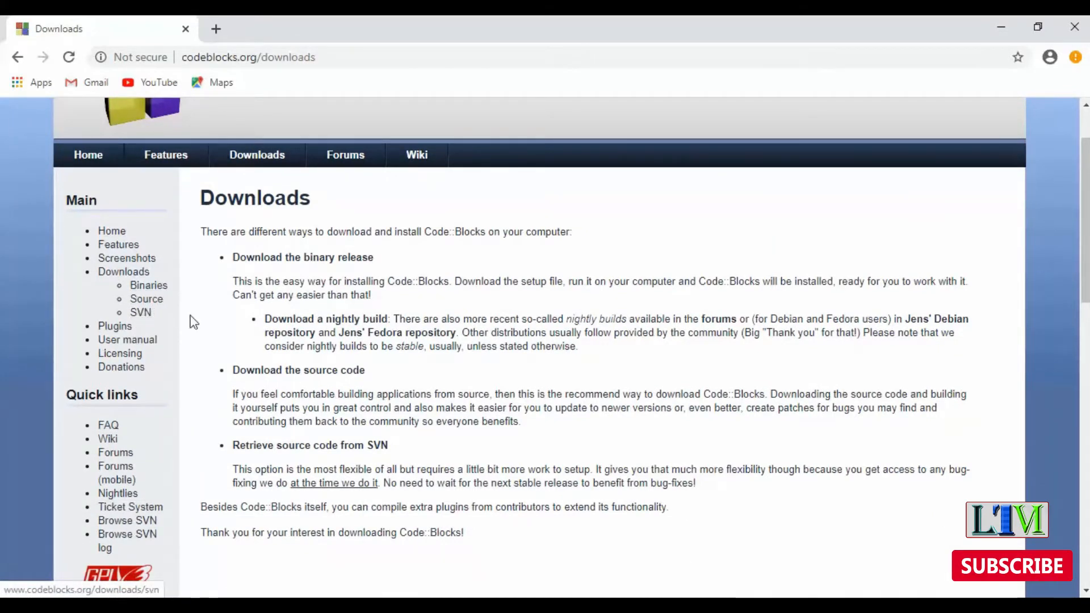
left_click(142, 285)
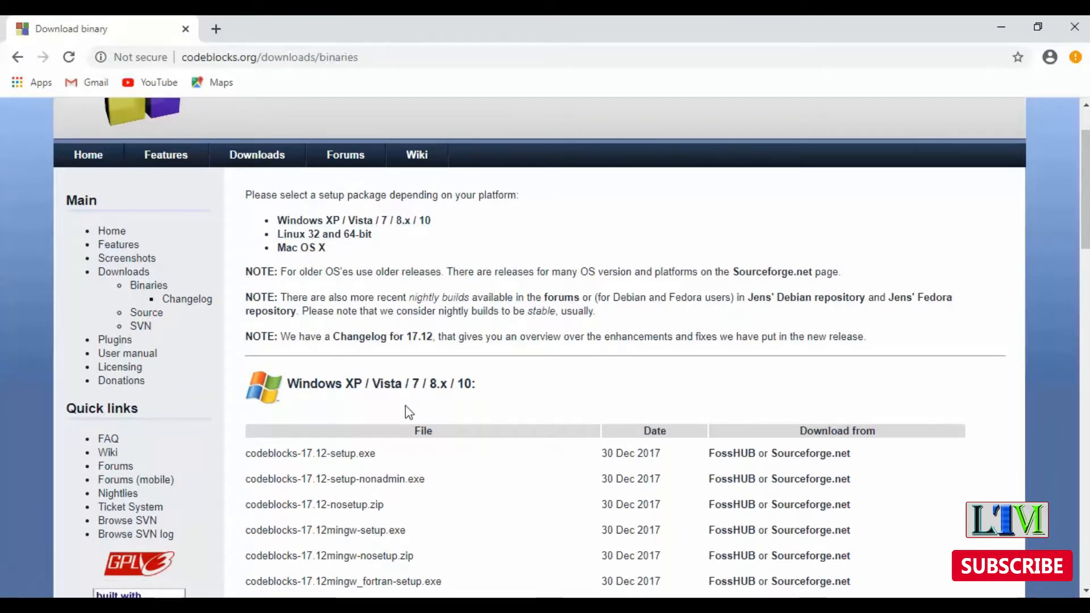
scroll(405, 409, "up", 2)
left_click(352, 302)
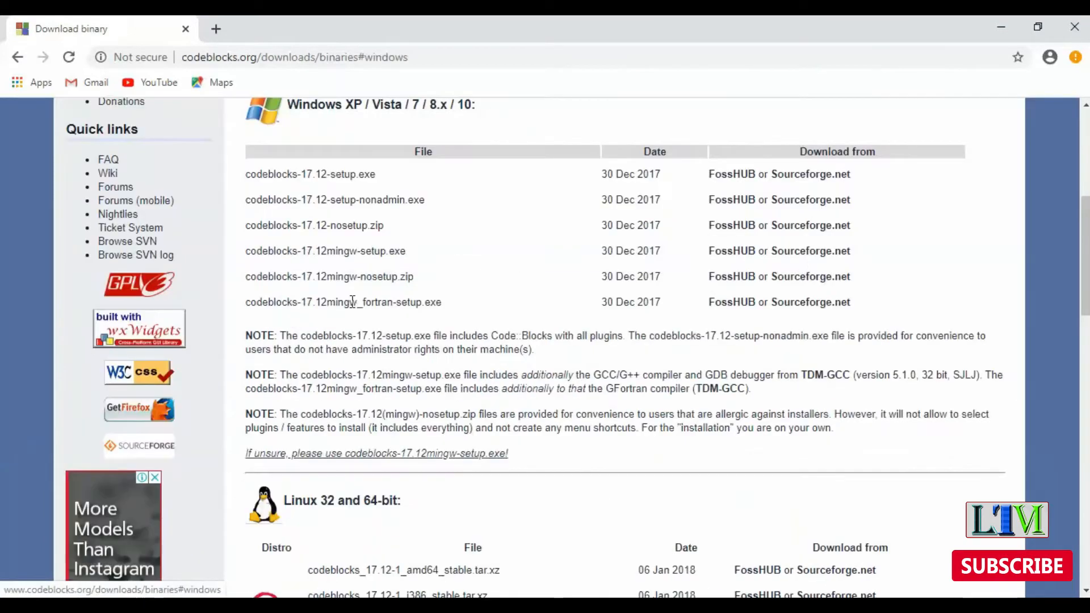
Download codeblocks-17.12-setup.exe for Windows from Sourceforge.net
scroll(411, 368, "up", 4)
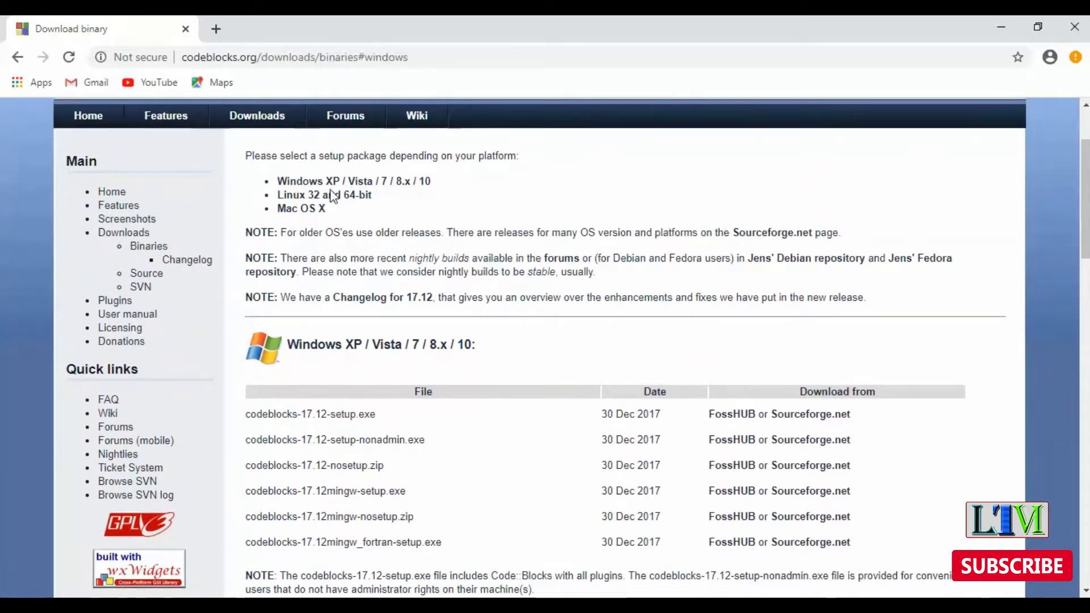
scroll(602, 463, "down", 1)
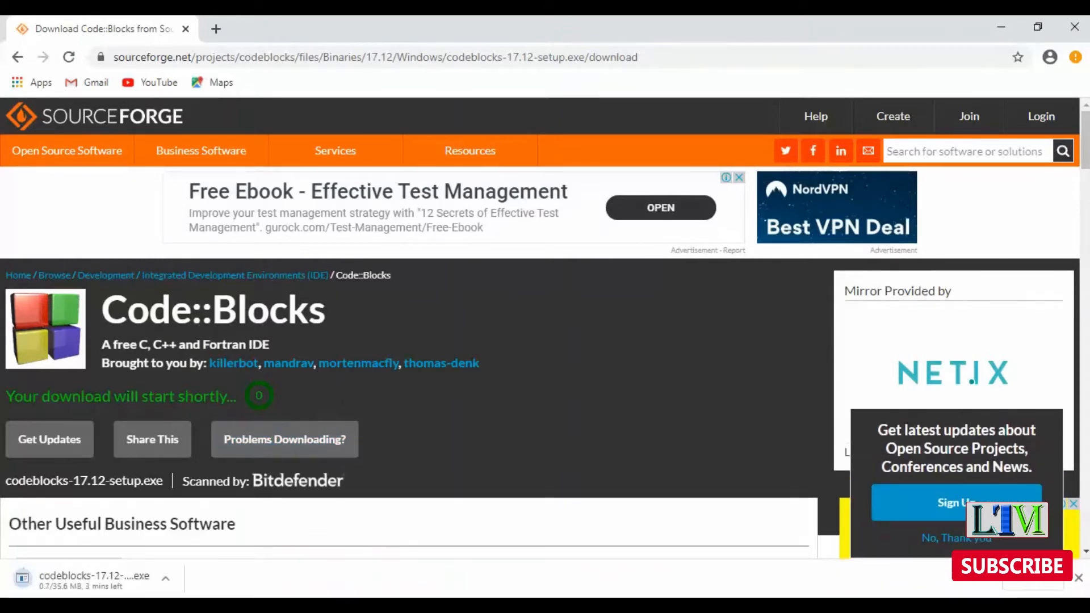
scroll(725, 282, "down", 5)
scroll(727, 282, "up", 5)
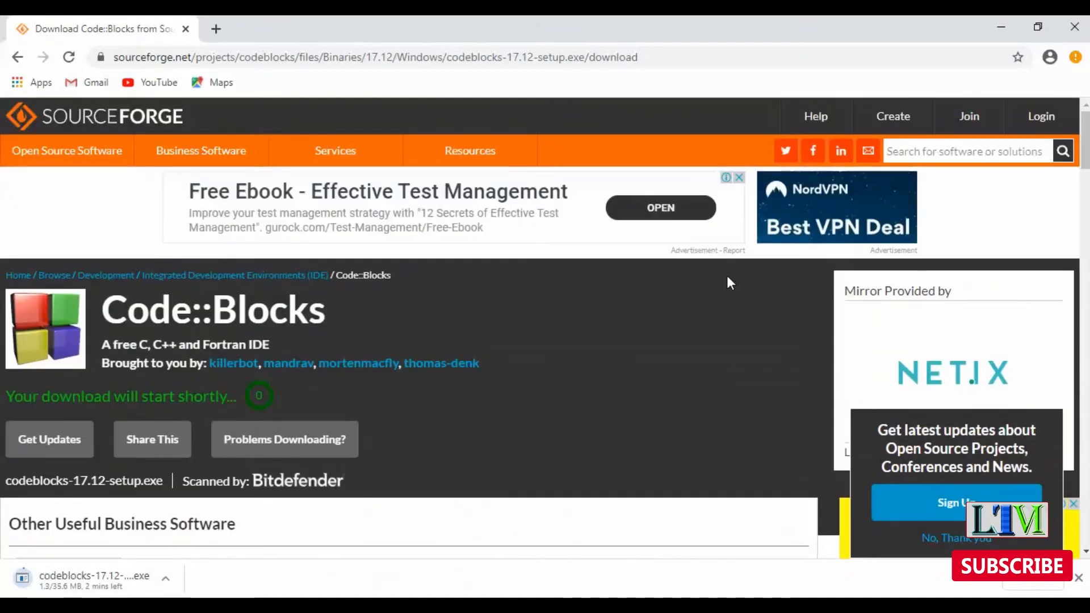
Locate the downloaded codeblocks-17.12-setup.exe in its folder through the browser's download list and run it
left_click(1075, 58)
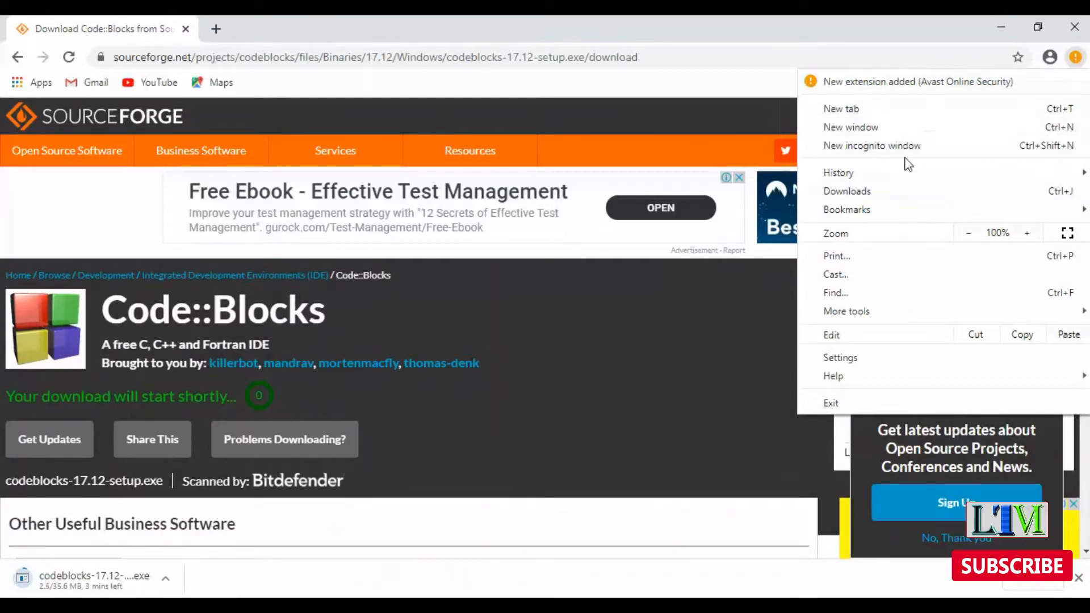
left_click(887, 188)
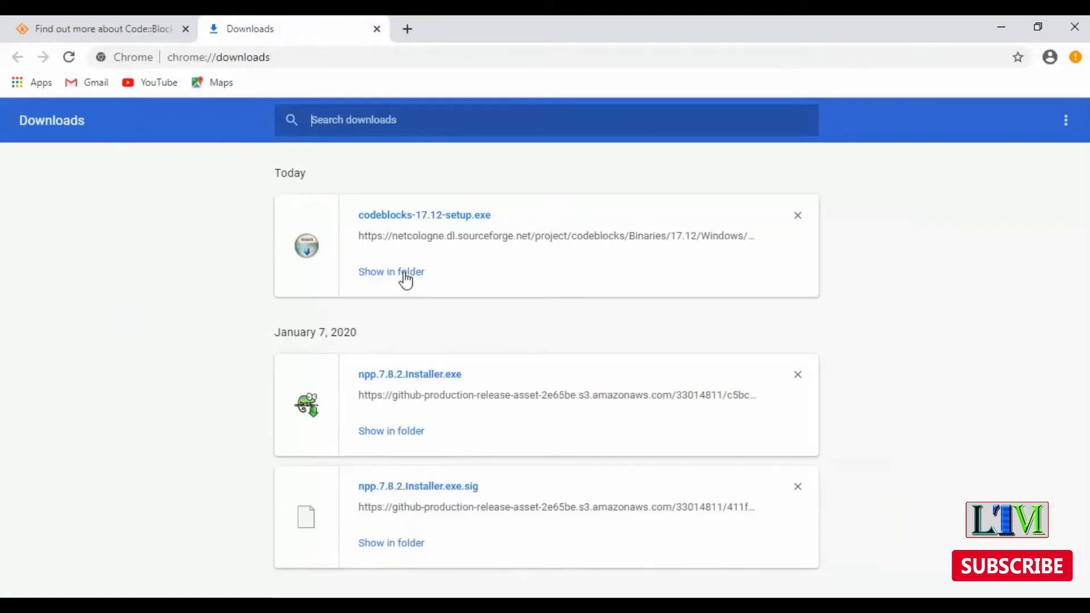
left_click(405, 275)
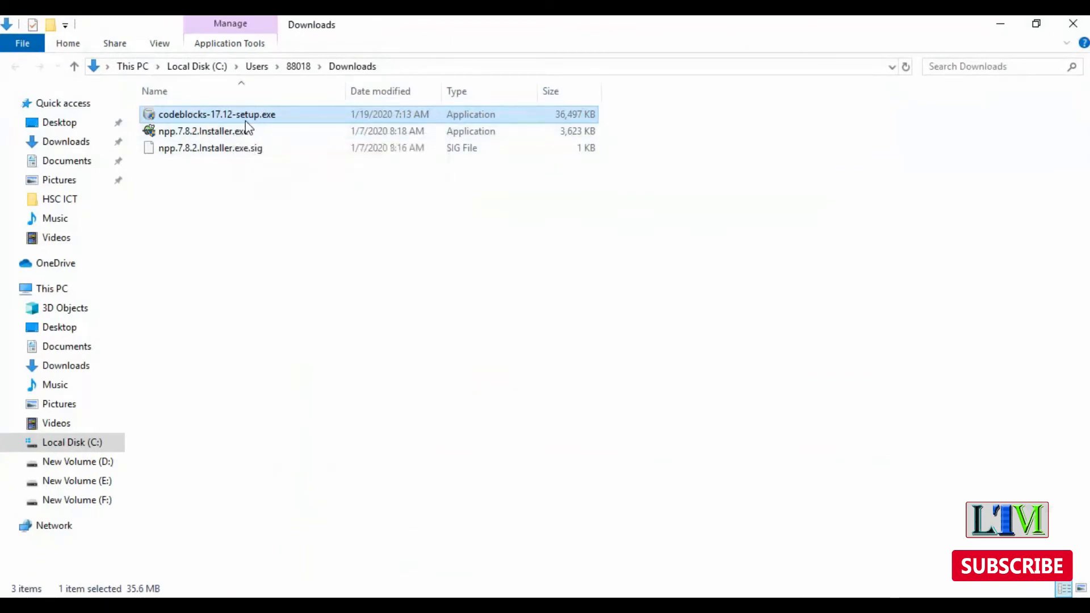
double_click(281, 115)
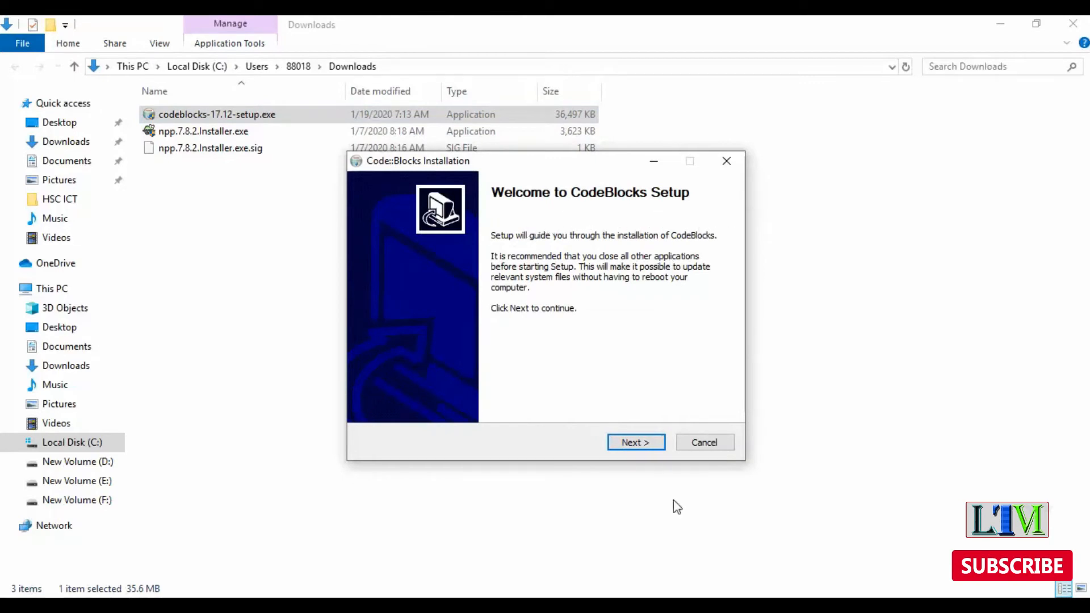
Proceed past the setup welcome page, read through the license agreement and accept it
left_click(656, 444)
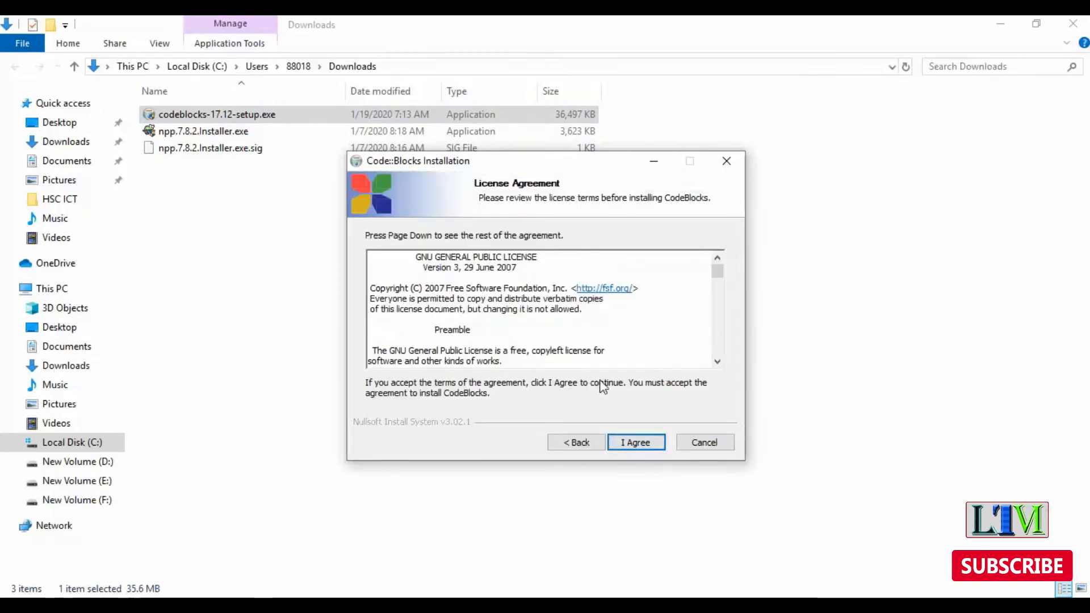
scroll(554, 343, "down", 10)
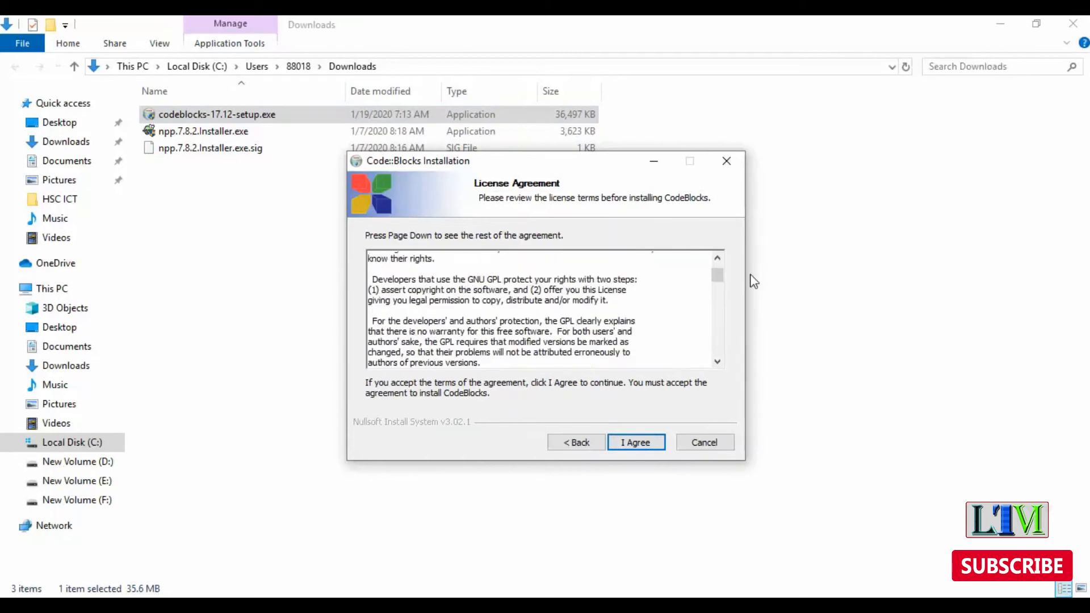
left_click(711, 282)
left_click_drag(711, 282, 713, 363)
left_click(636, 442)
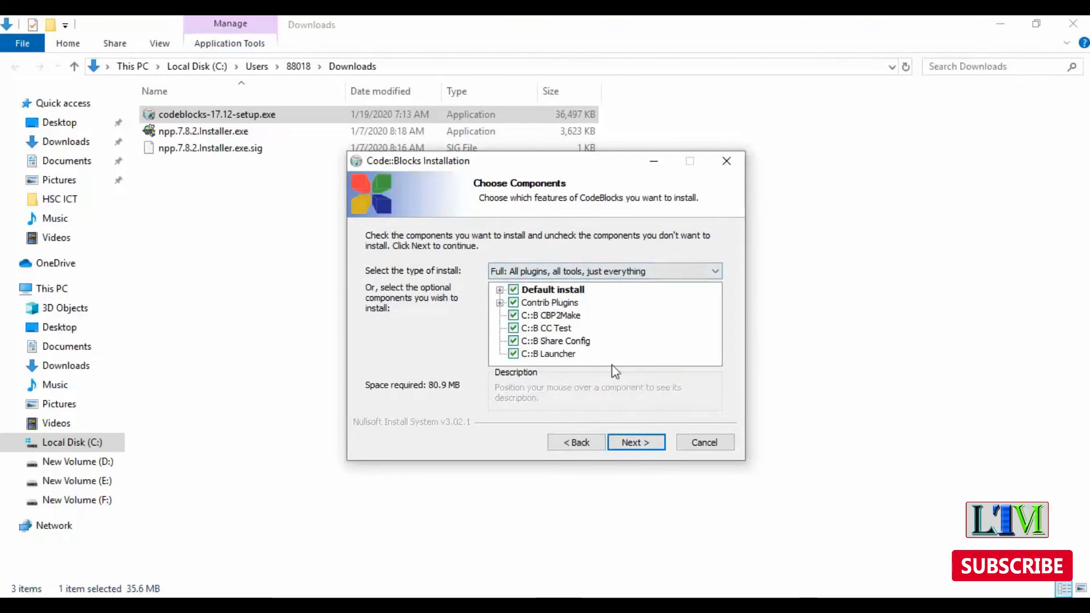
Keep the full component selection and install CodeBlocks into C:\Program Files (x86)\CodeBlocks
left_click(638, 448)
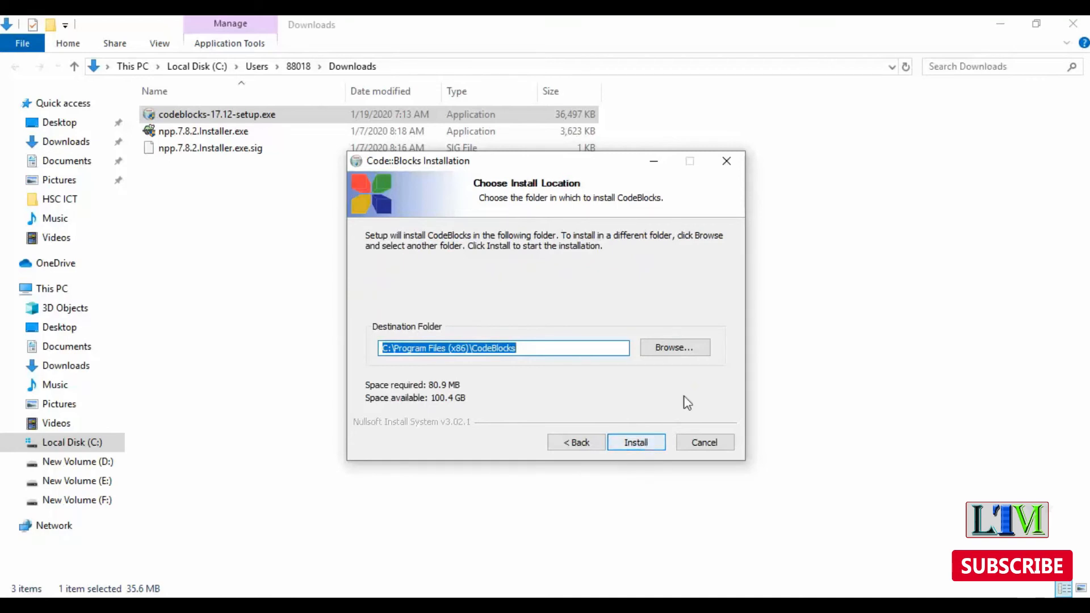
left_click(525, 349)
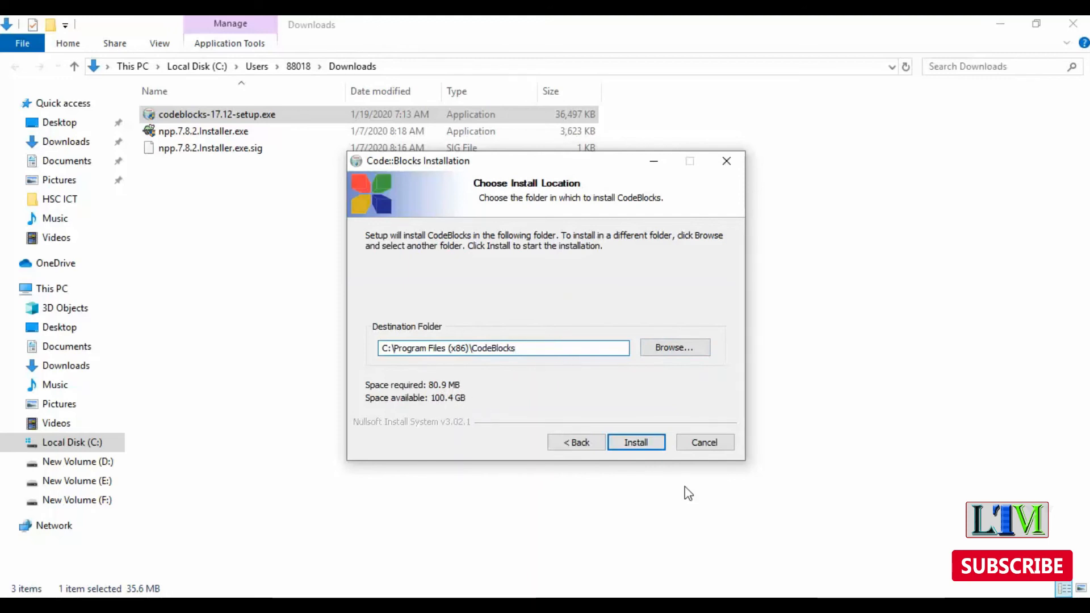
left_click(638, 444)
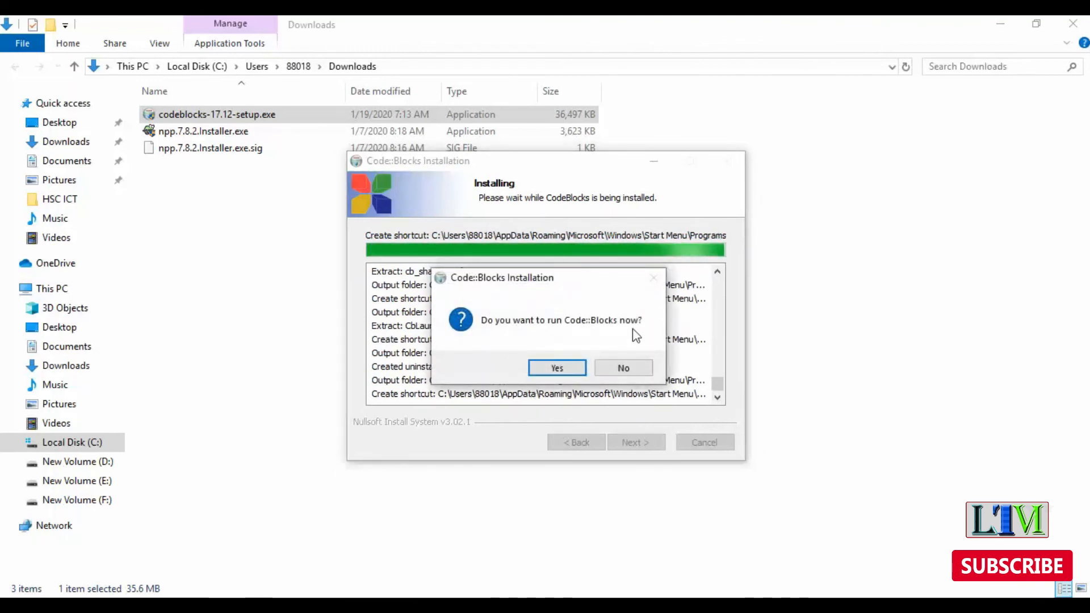
Decline running Code::Blocks immediately and finish the setup wizard
left_click(624, 367)
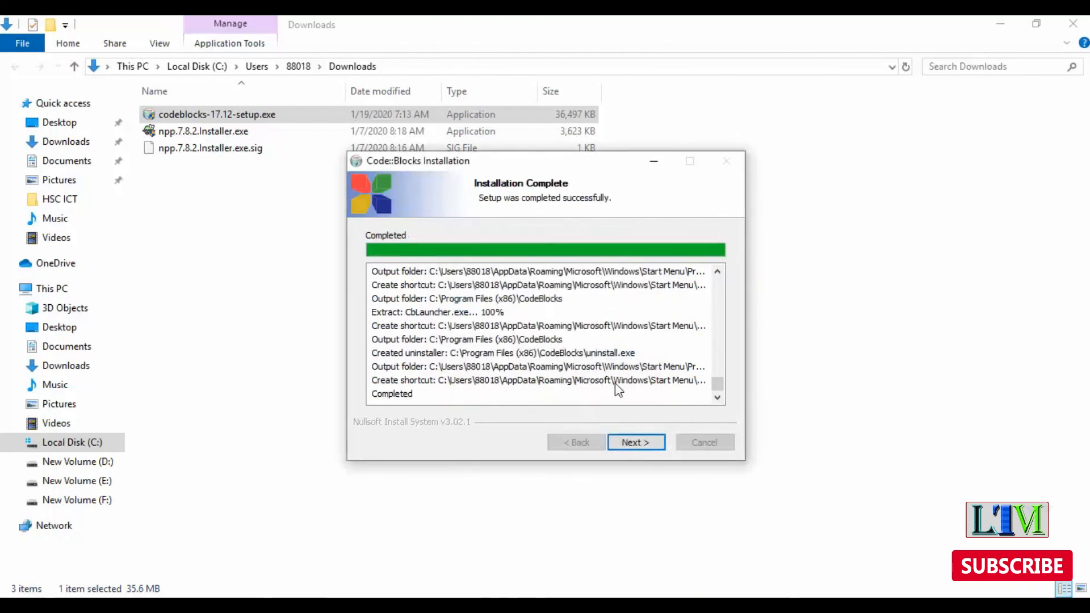
left_click(637, 445)
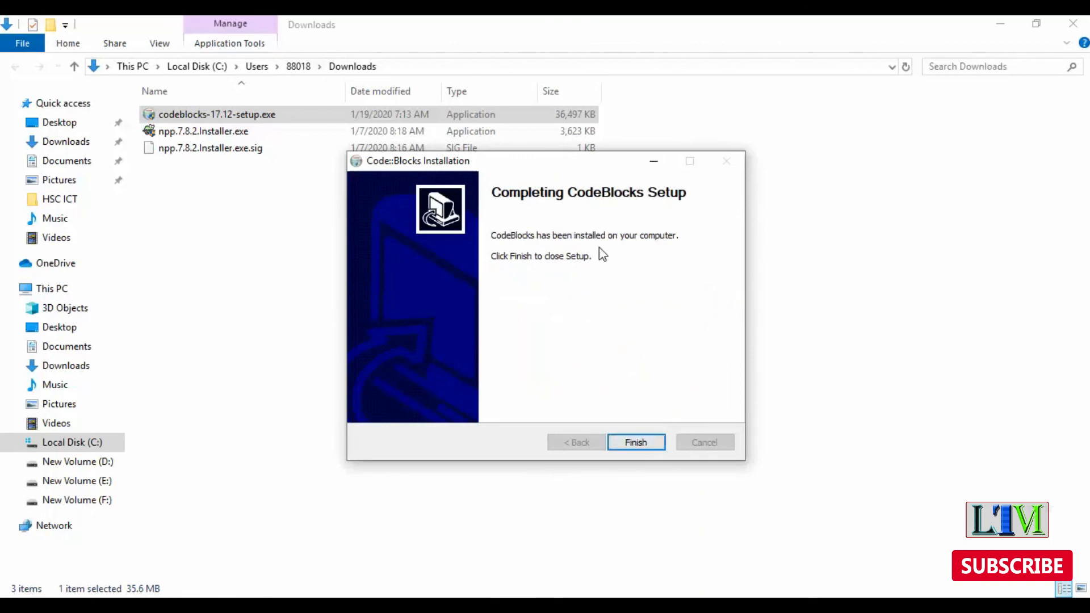
left_click(634, 445)
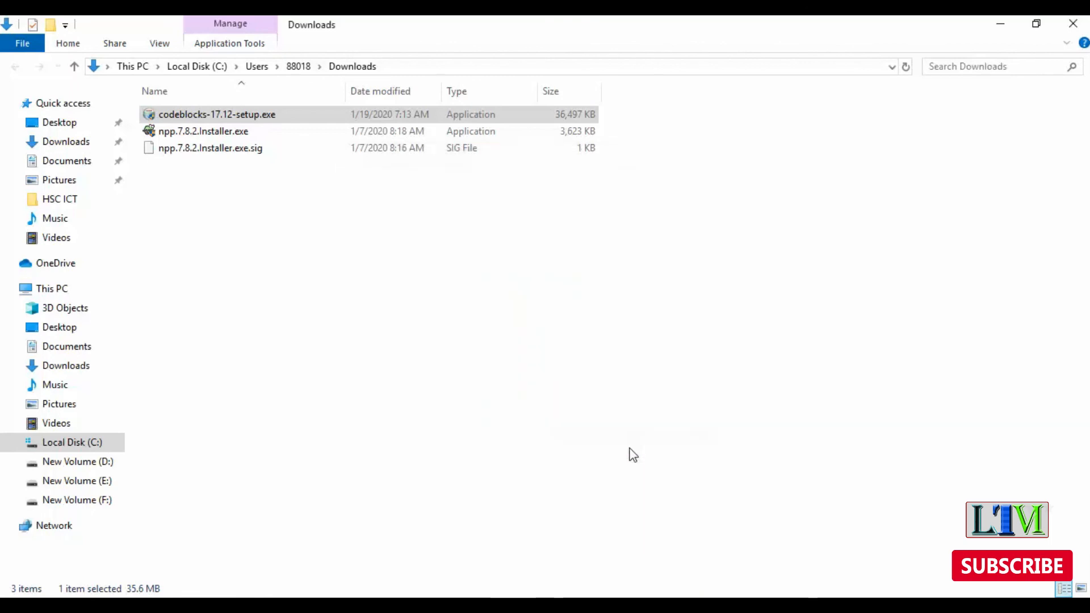
Minimize the open windows to reach the desktop and move the CodeBlocks shortcut one slot down, beside Avast Secure Browser
left_click(999, 20)
left_click(999, 20)
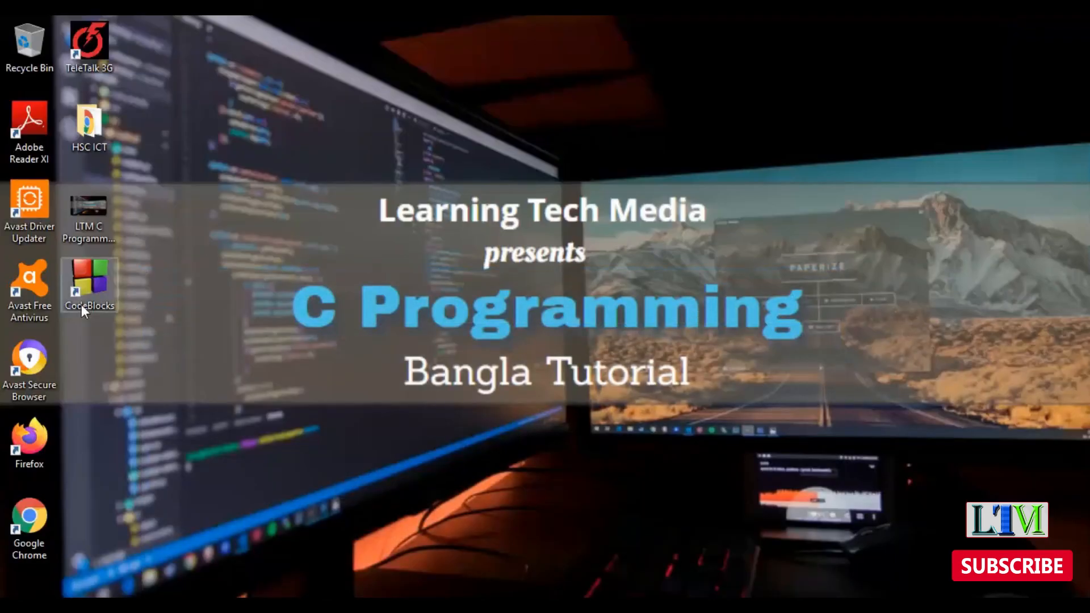
left_click_drag(103, 292, 104, 374)
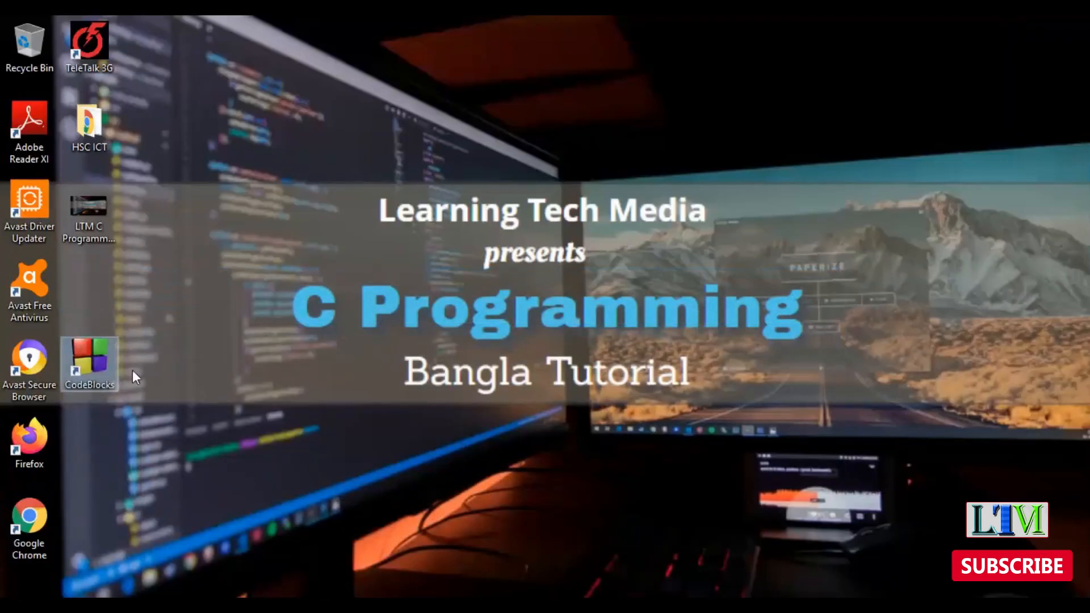